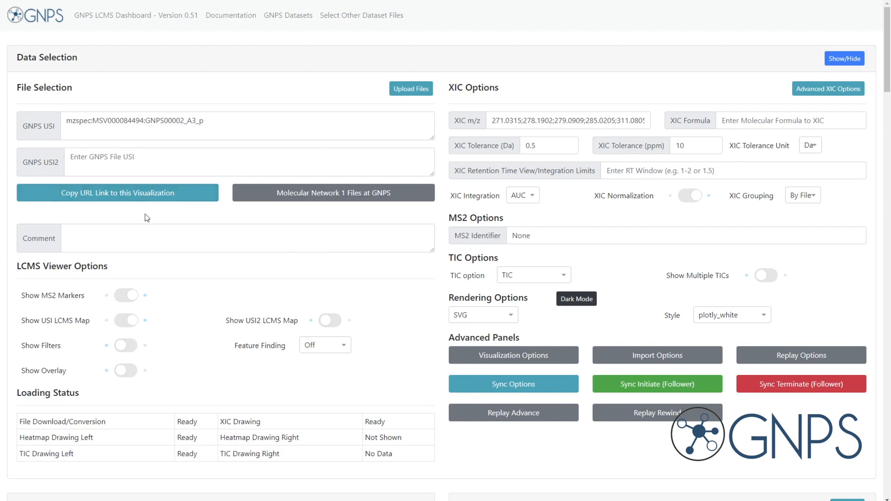
Load the basic metabolomics example dashboard "LCMS Multiple m/z XIC for QC Files".
scroll(147, 218, down, 15)
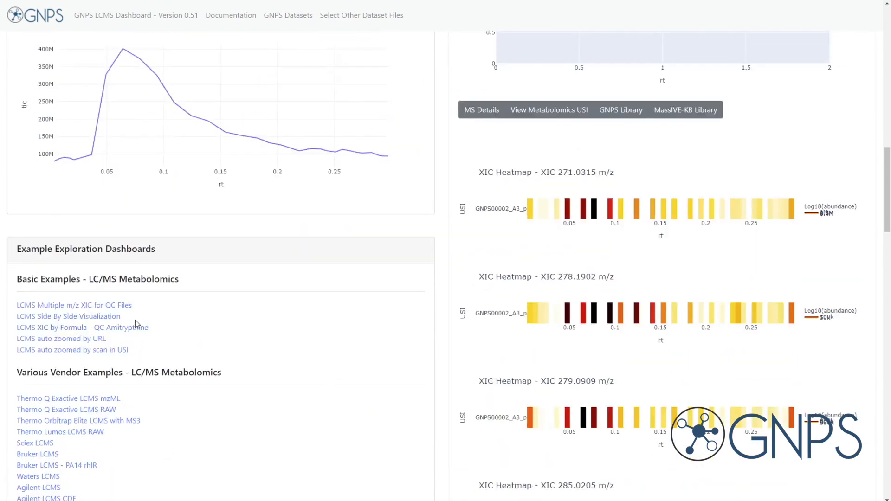
click(114, 306)
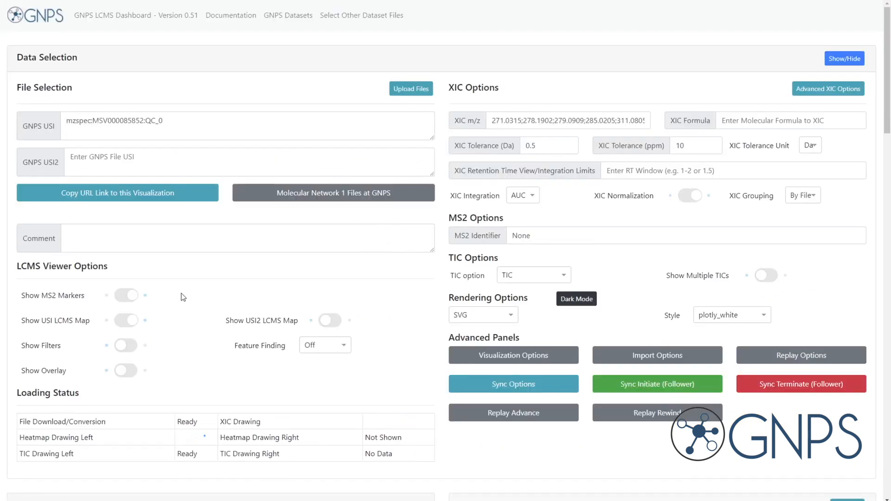
scroll(183, 297, down, 2)
scroll(186, 297, down, 6)
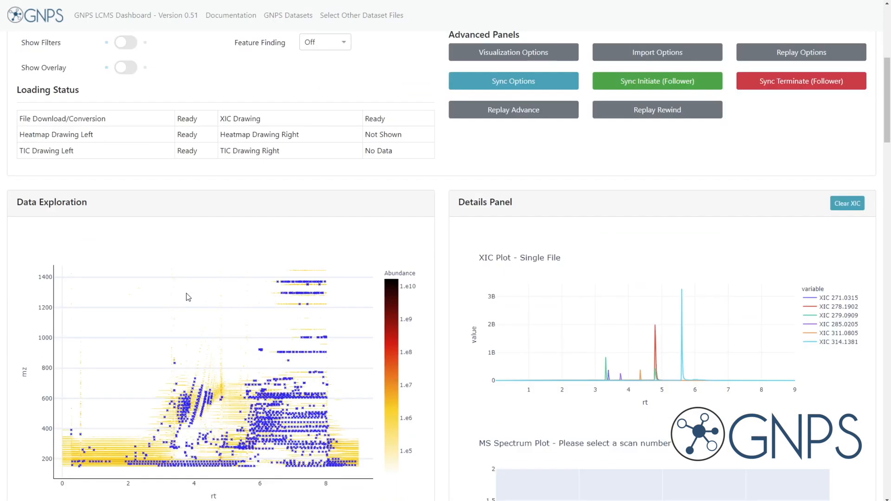
Set the dashboard synchronization type to COLLAB (Bidirectional sync) in the synchronization options.
scroll(186, 297, up, 4)
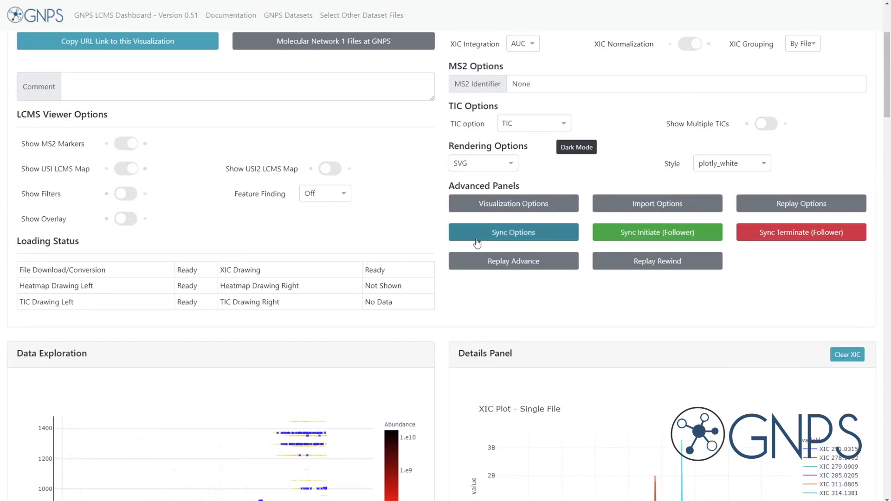
click(509, 238)
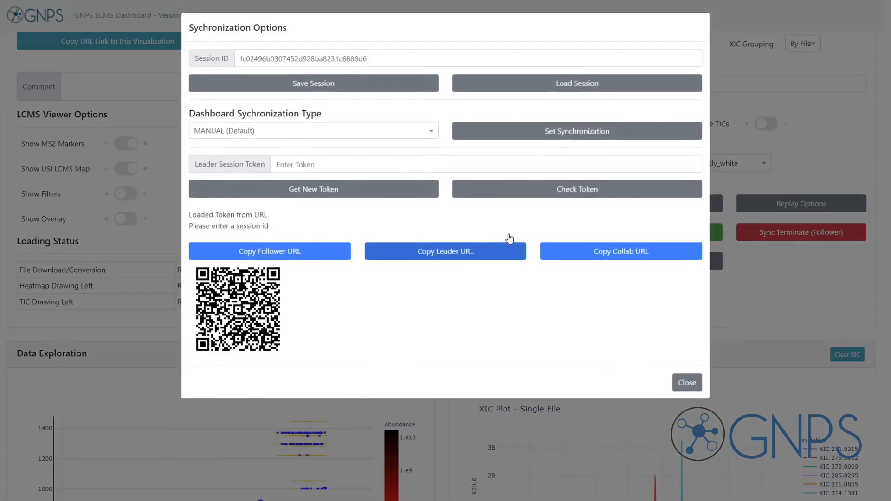
drag(197, 112, 338, 114)
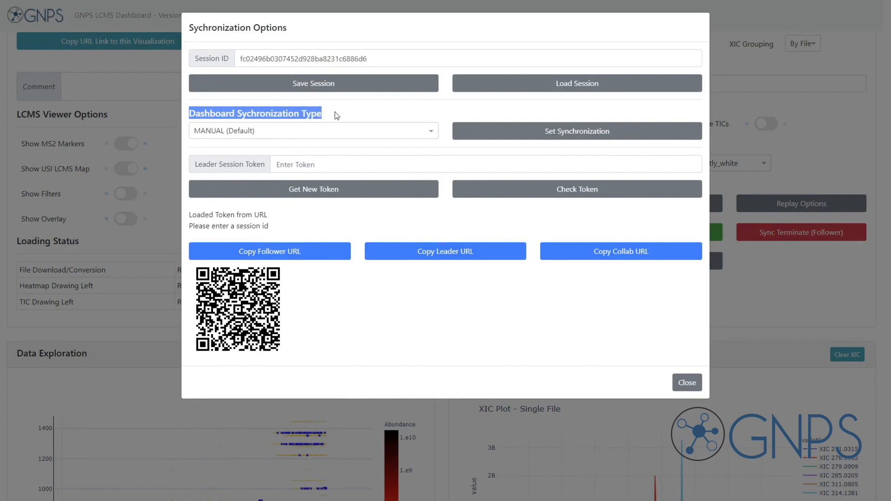
click(317, 116)
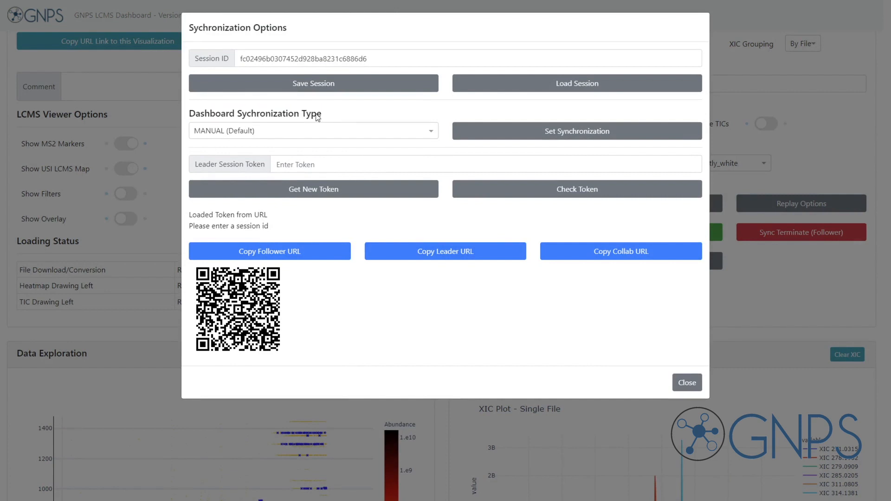
triple_click(233, 114)
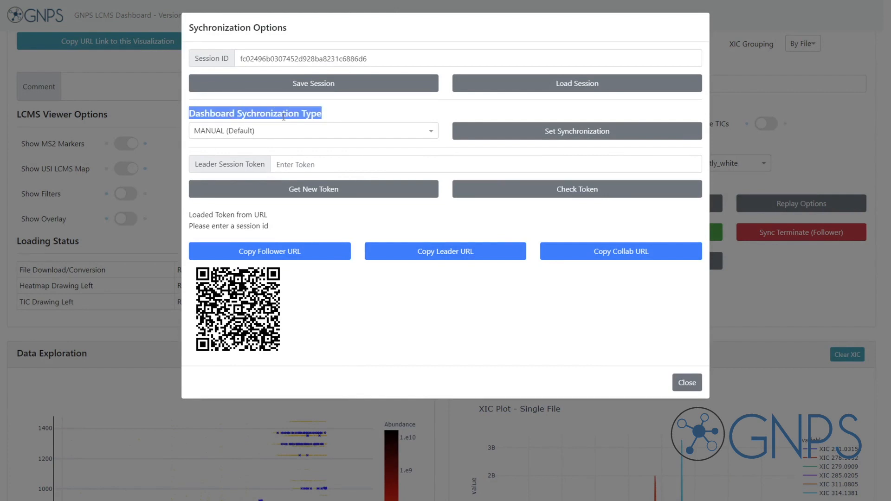
click(278, 130)
click(272, 130)
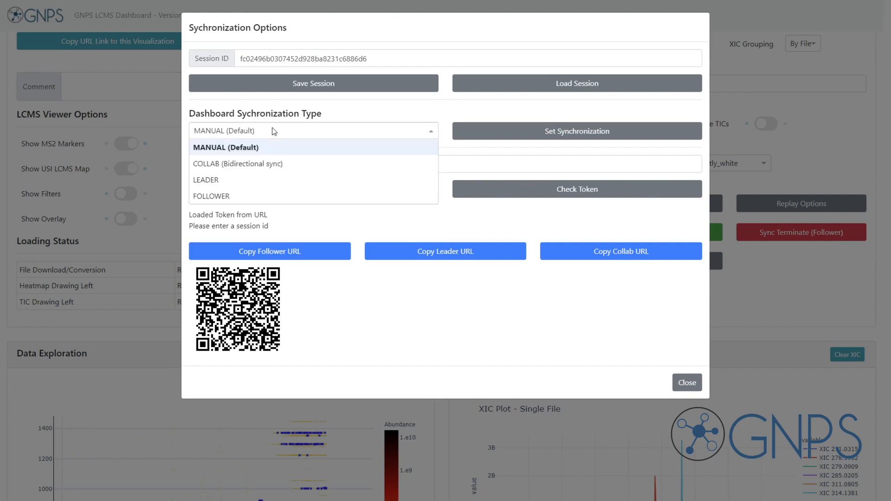
click(262, 165)
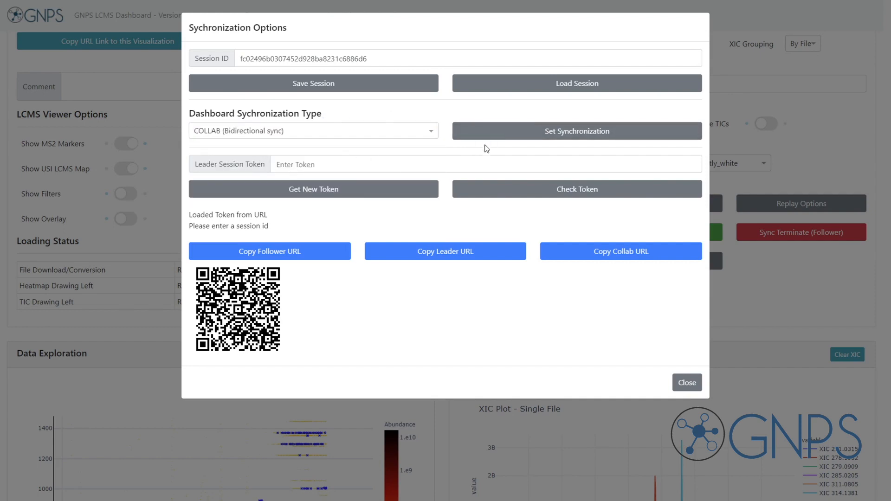
click(501, 138)
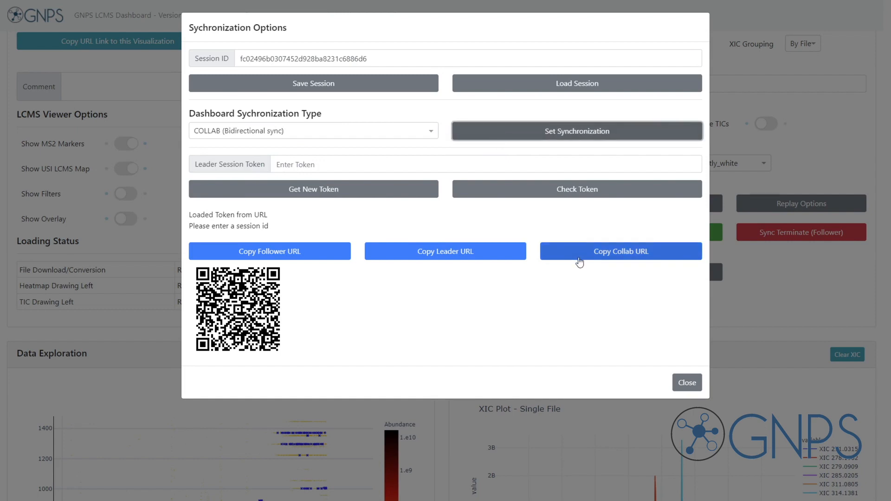
Copy the collaboration URL and open it in a new browser tab as a second synchronized dashboard.
click(631, 259)
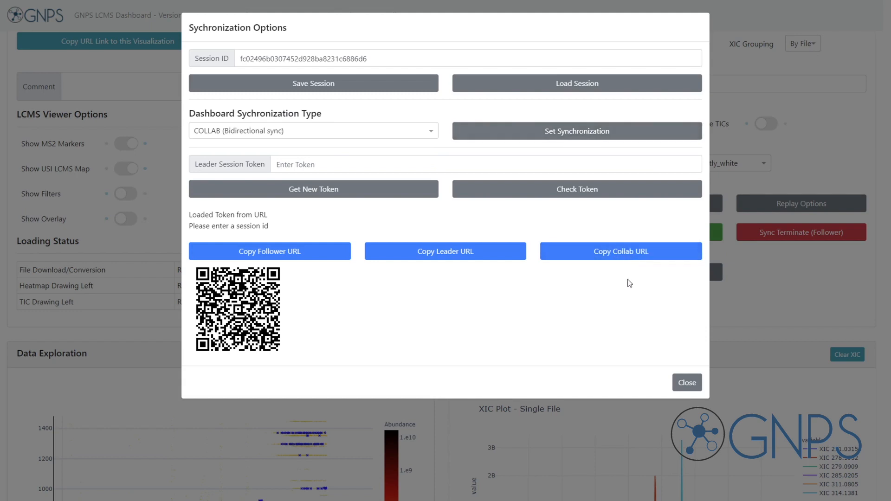
key(ctrl+t)
key(ctrl+v)
key(Return)
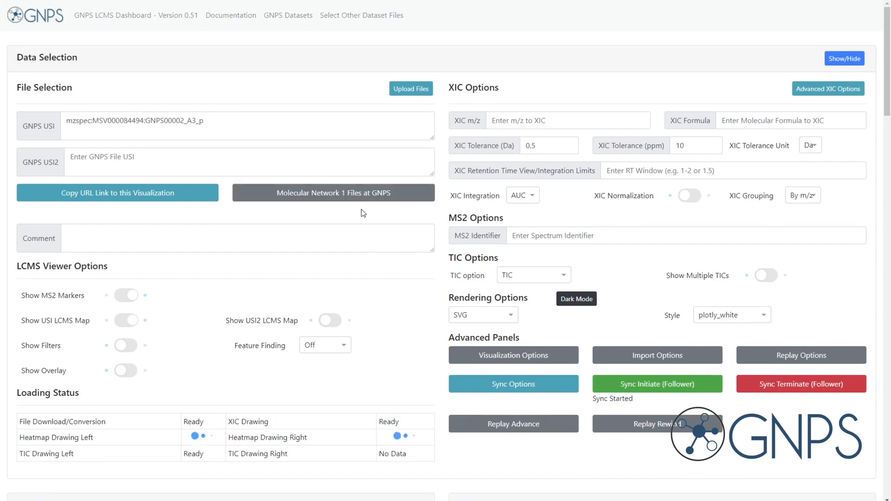
scroll(452, 164, down, 2)
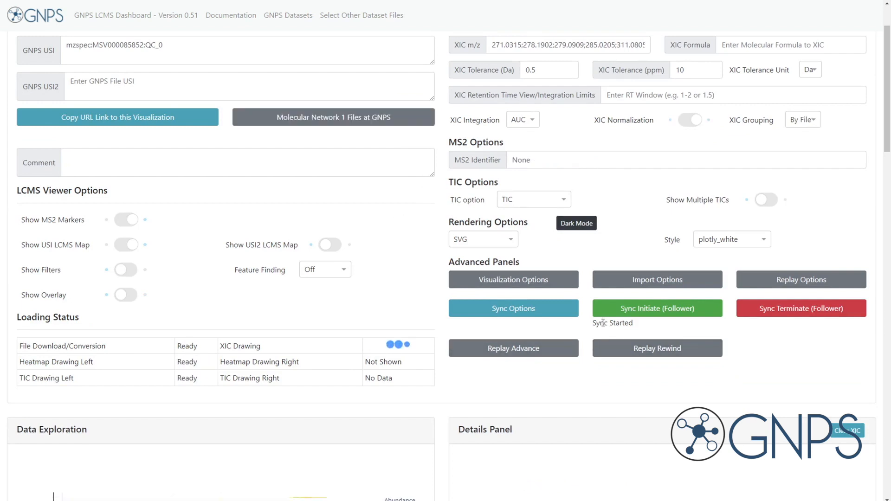
scroll(602, 323, down, 6)
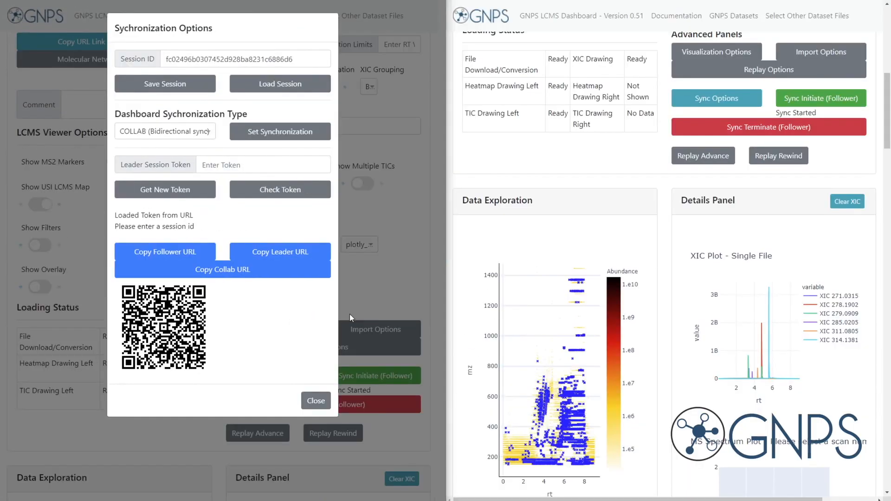
Close the synchronization options and zoom the first dashboard's heatmap to about rt 3–5 and m/z 400–700.
click(312, 401)
scroll(325, 351, down, 10)
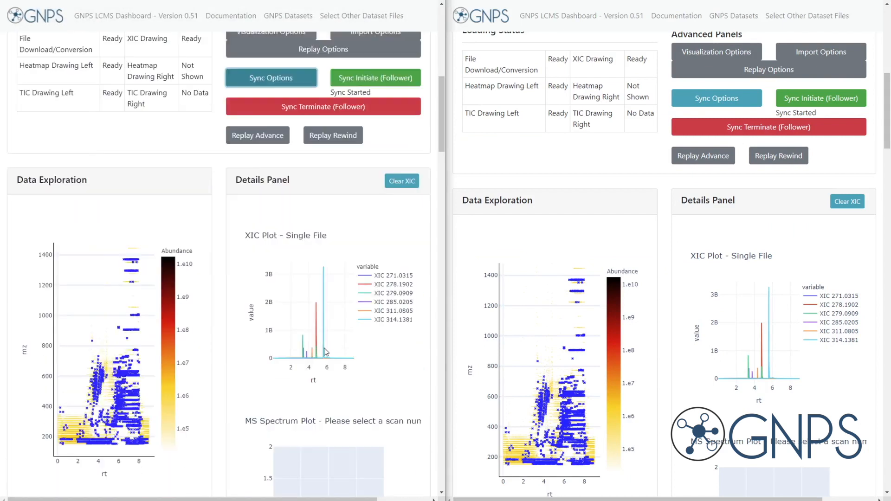
scroll(568, 322, down, 5)
scroll(569, 321, up, 2)
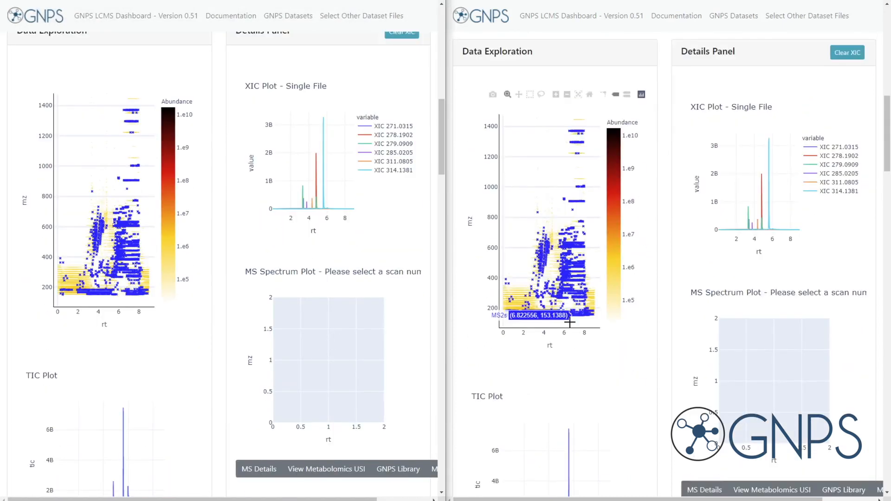
scroll(569, 321, down, 2)
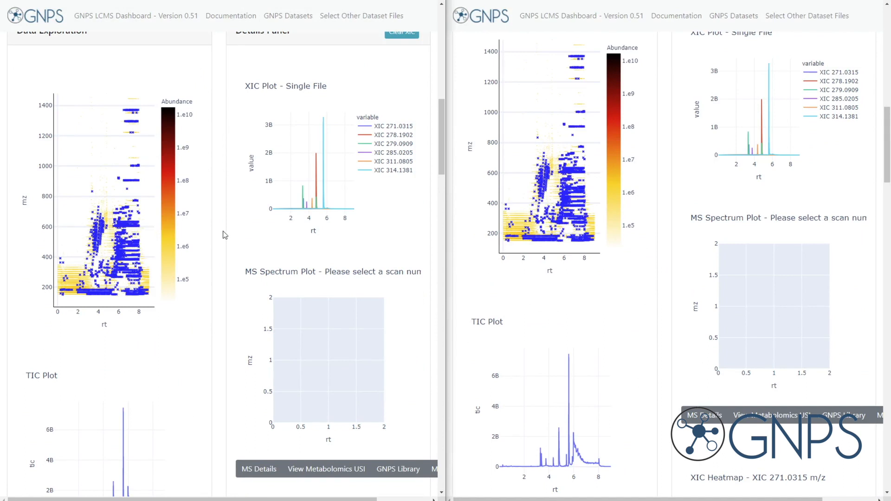
drag(85, 213, 111, 255)
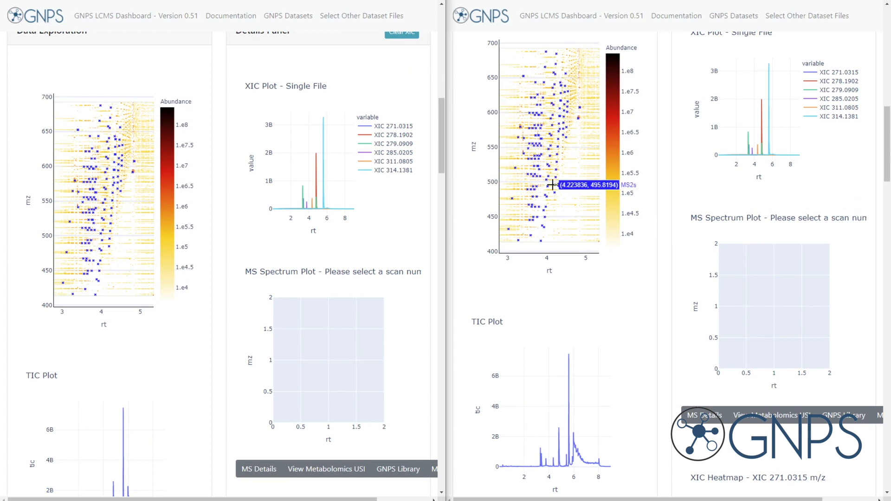
Zoom the second dashboard's heatmap to about m/z 553–590, and select the MS2 marker near m/z 581.7 in the first dashboard.
drag(515, 119, 560, 146)
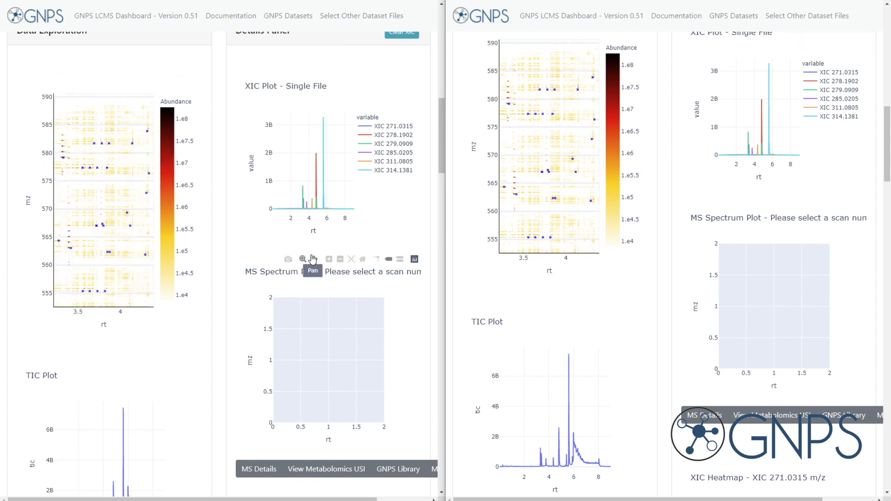
click(103, 143)
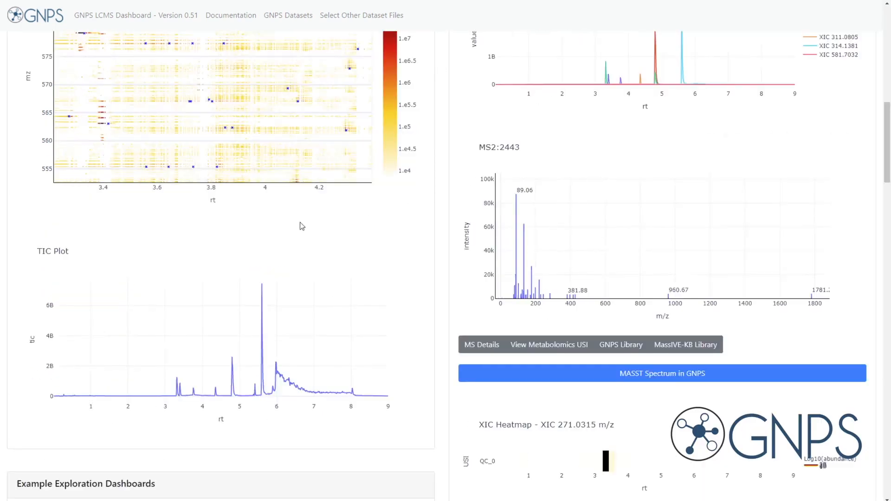
Open the "LCMS Multiple m/z XIC for QC Files" example again as a fresh dashboard for a leader session.
scroll(105, 250, down, 6)
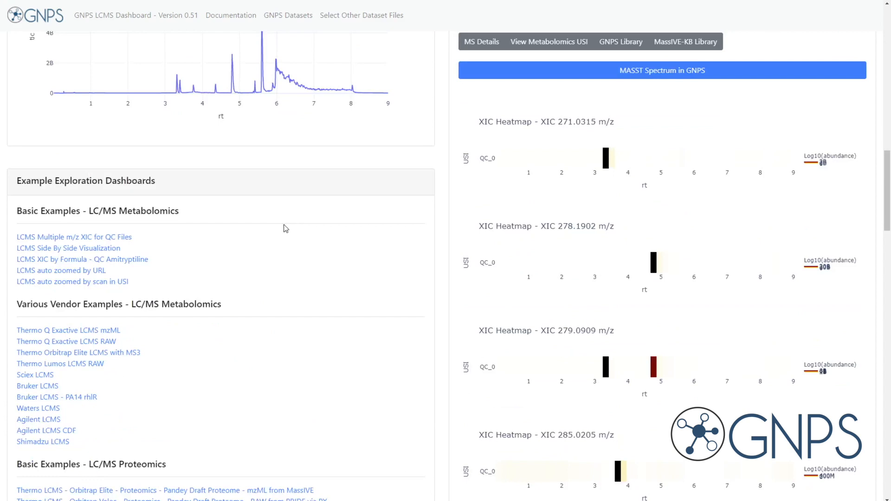
click(121, 238)
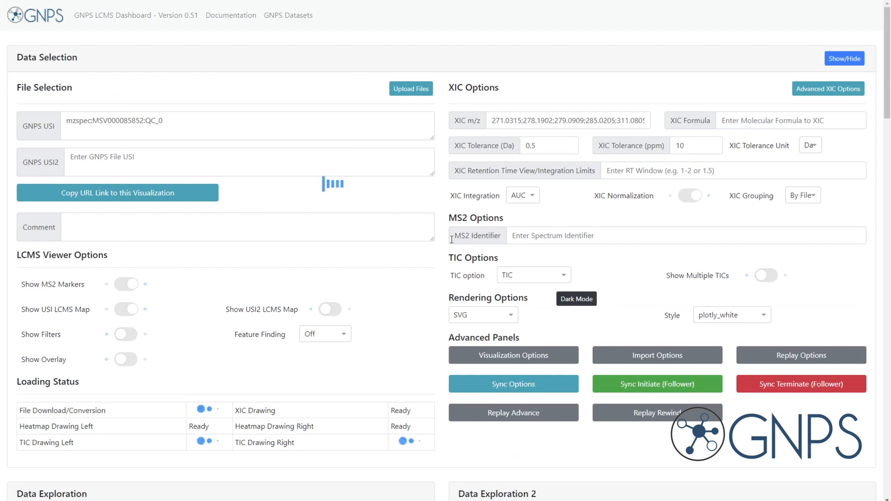
scroll(316, 294, down, 2)
scroll(315, 295, down, 2)
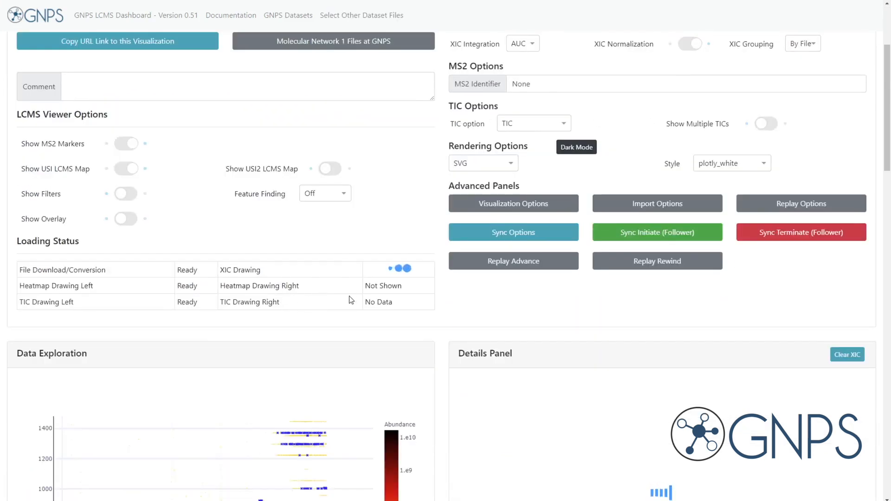
scroll(350, 297, down, 4)
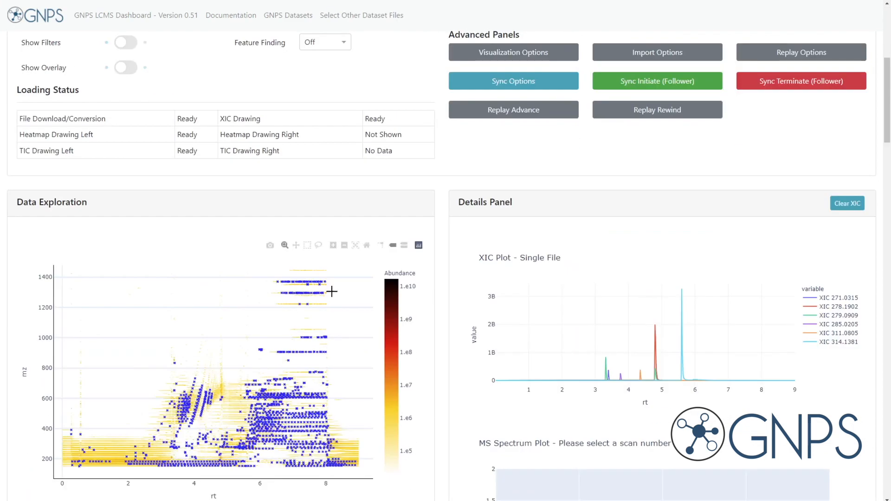
Set the dashboard synchronization type to LEADER in the synchronization options.
click(474, 84)
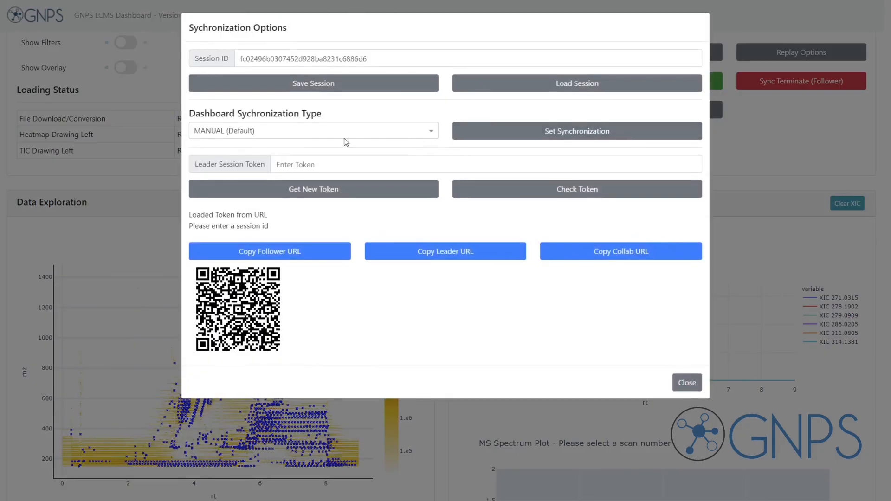
click(263, 134)
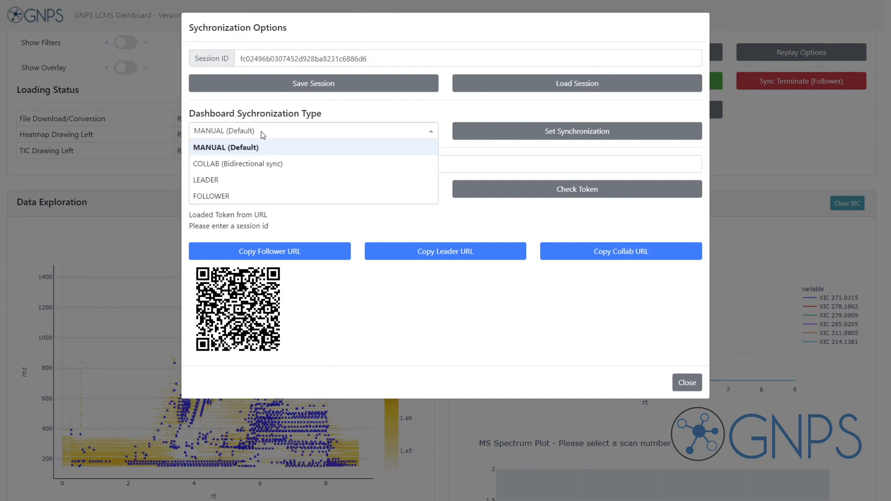
click(216, 179)
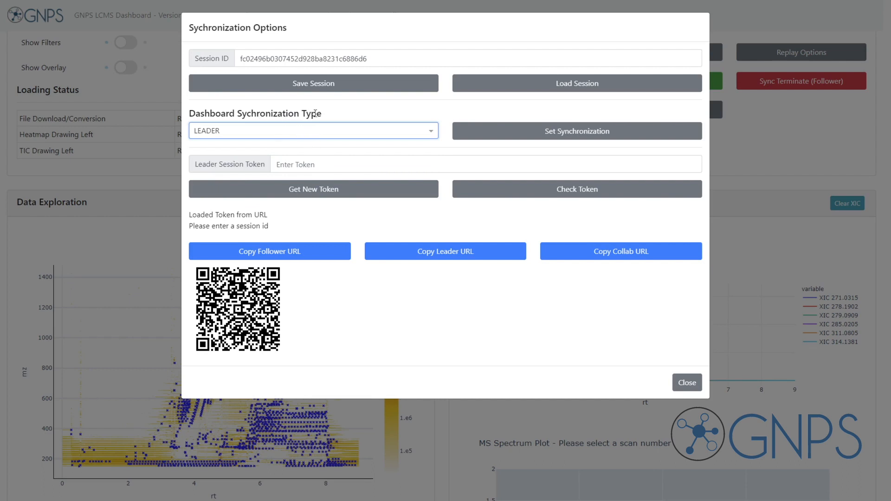
click(480, 133)
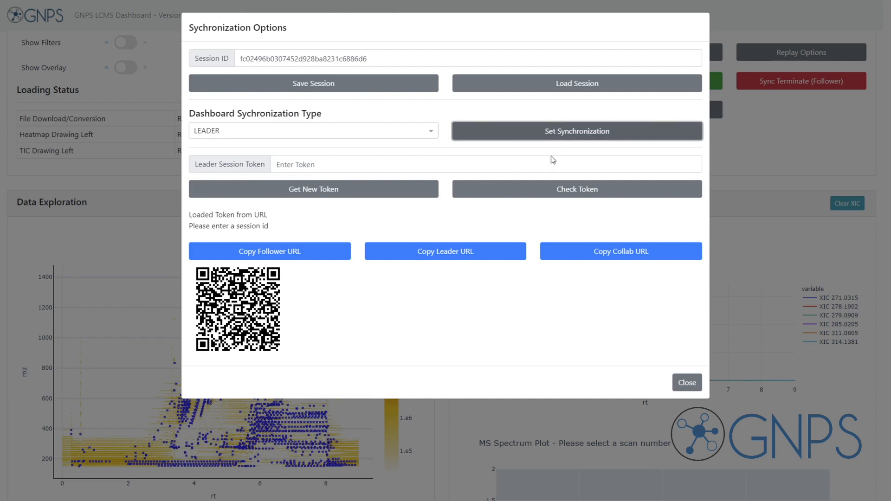
click(470, 302)
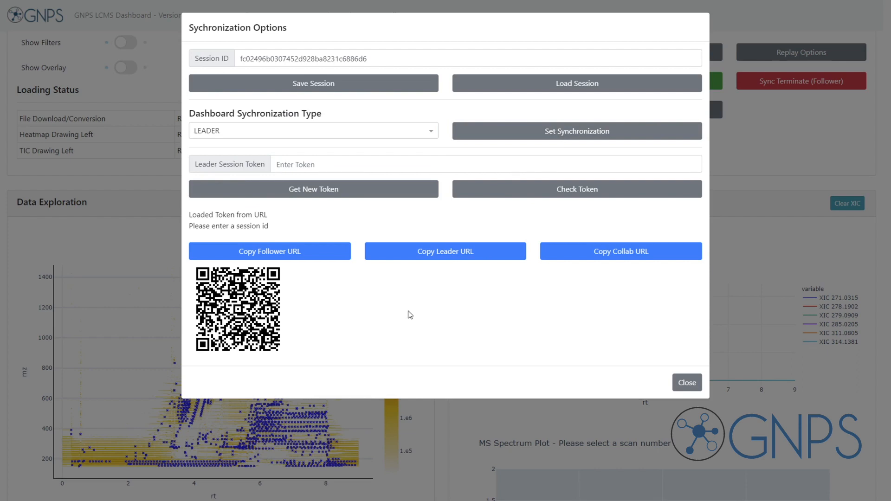
Generate a new leader session token for the session and check that it is valid.
triple_click(224, 164)
click(291, 220)
click(285, 193)
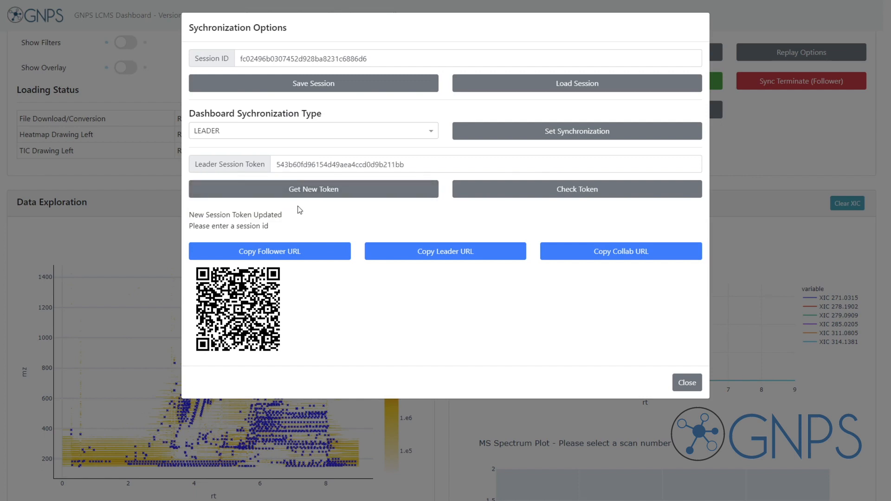
drag(316, 171, 411, 167)
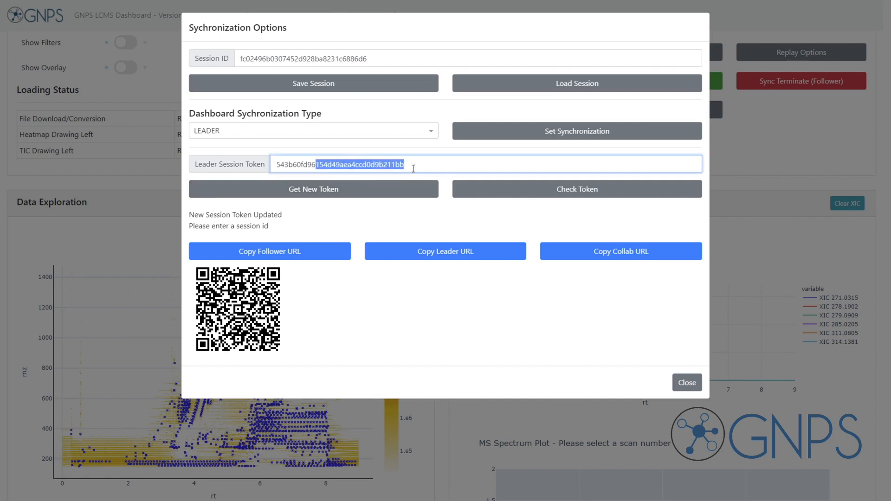
click(412, 167)
click(510, 187)
drag(210, 226, 309, 226)
click(329, 230)
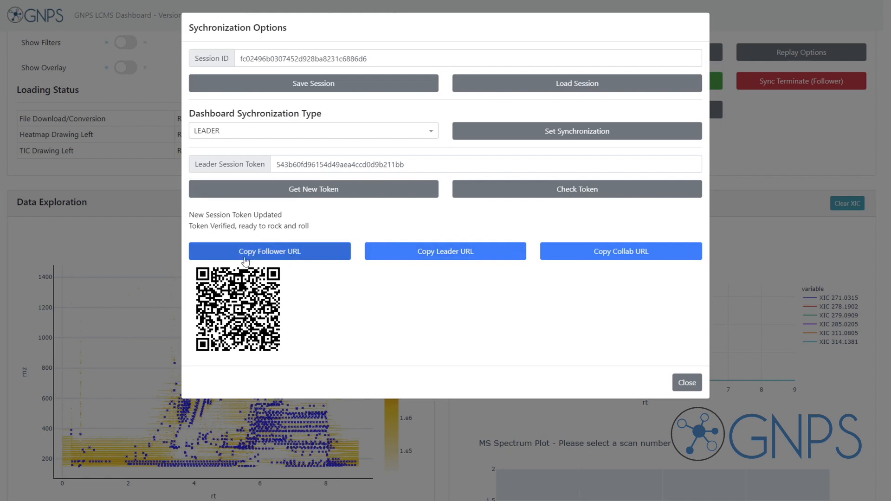
Copy the follower URL and open it in a new browser tab as the follower dashboard.
click(308, 254)
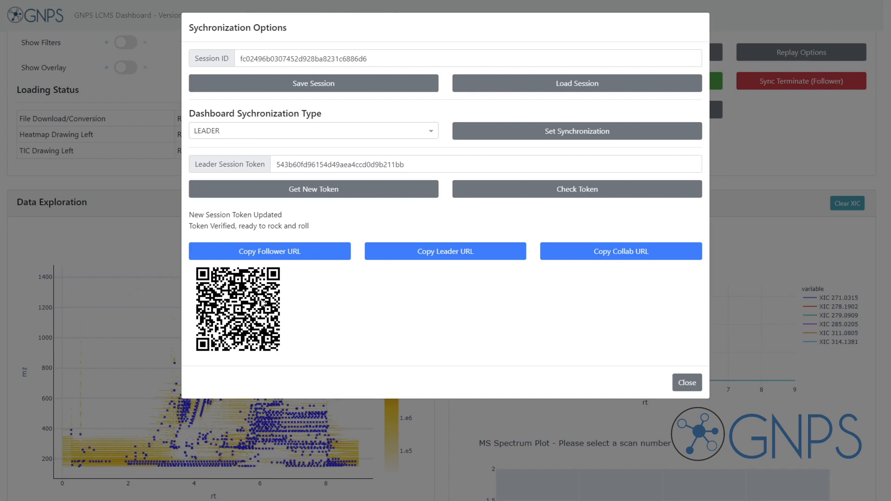
key(ctrl+t)
key(ctrl+v)
key(Return)
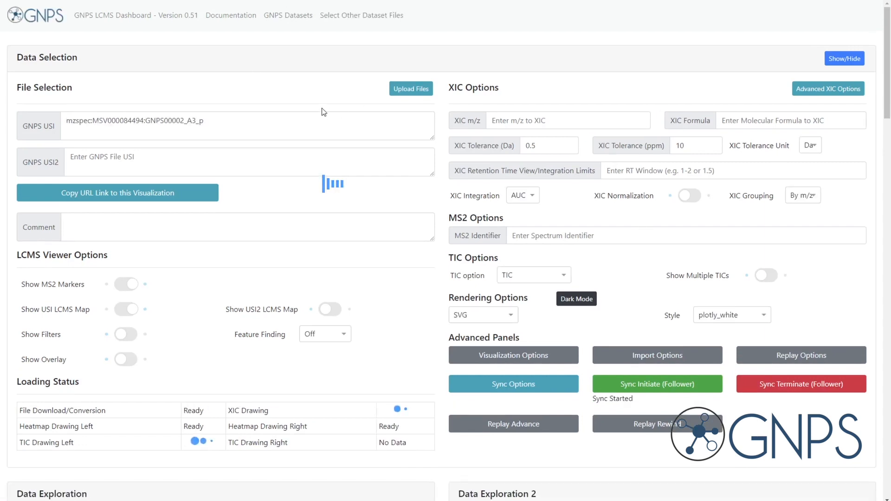
Look over the loading status, heatmap and XIC plot in the follower dashboard.
scroll(438, 213, down, 7)
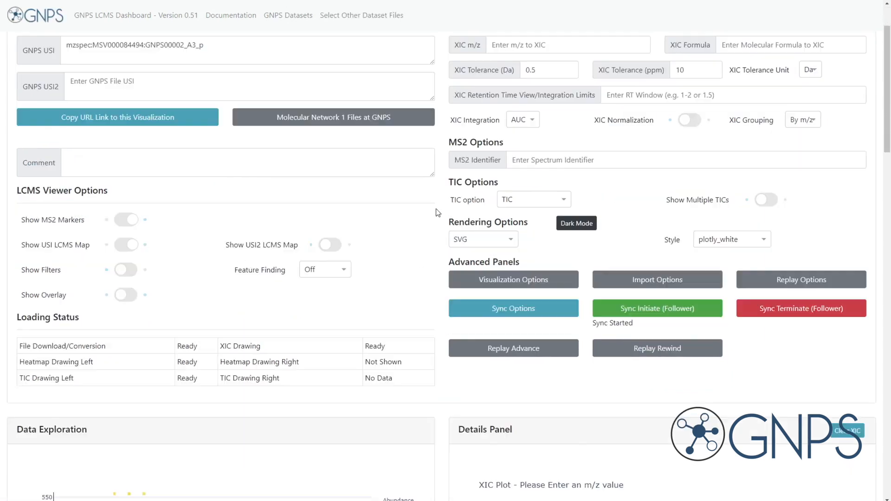
scroll(438, 213, down, 2)
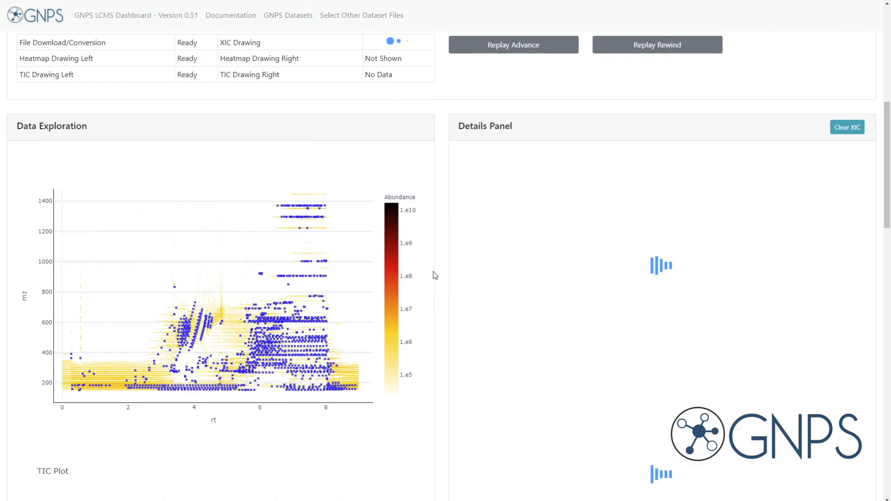
scroll(434, 275, down, 2)
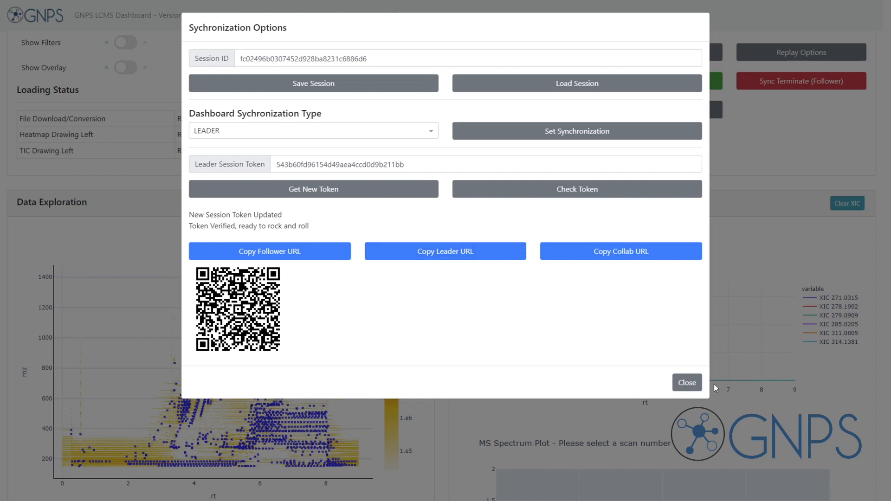
Close the leader's synchronization options and zoom its heatmap to about rt 2.2–6.7 and m/z 460–795.
click(686, 383)
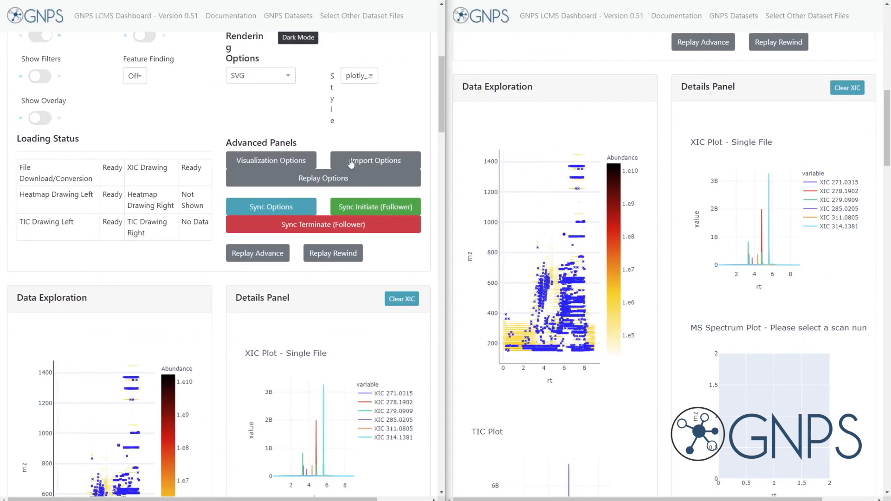
scroll(342, 186, down, 5)
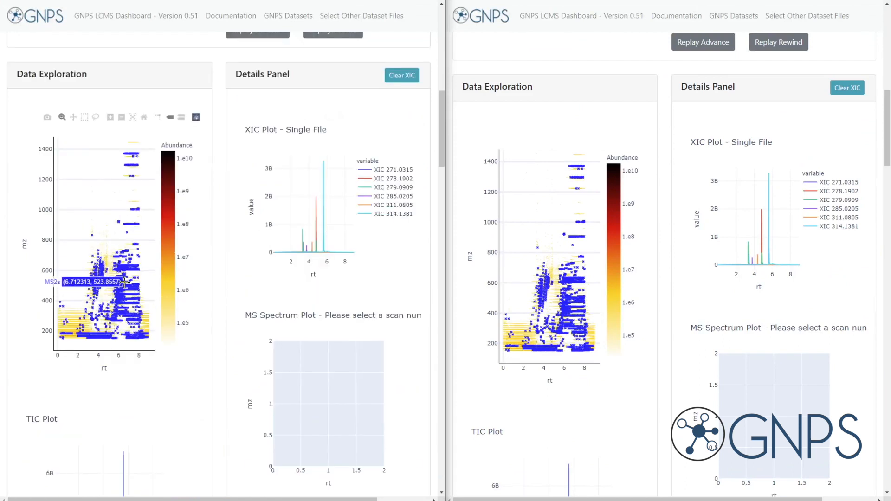
drag(81, 241, 125, 288)
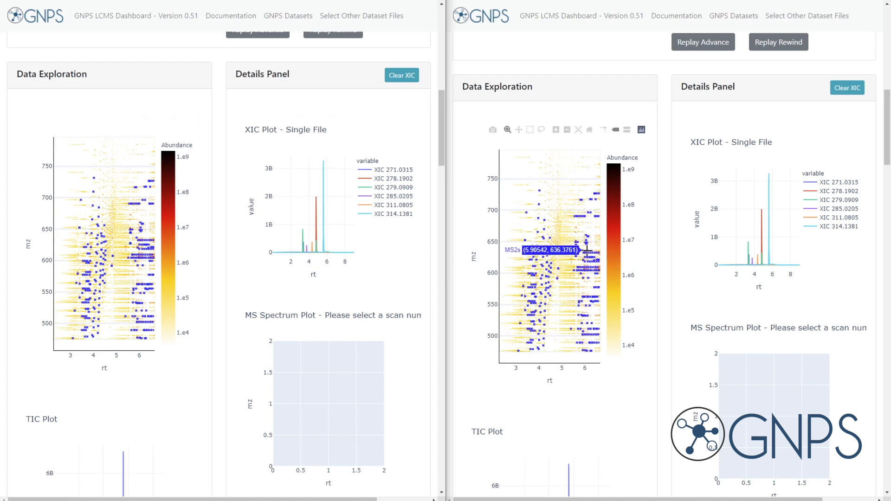
Try zooming into the follower's heatmap, and terminate the follower's synchronization.
drag(511, 228, 575, 275)
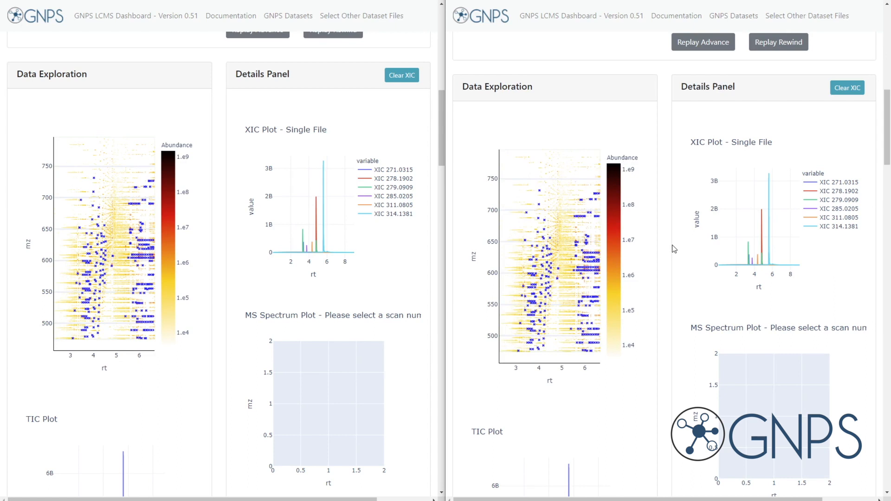
scroll(674, 249, up, 2)
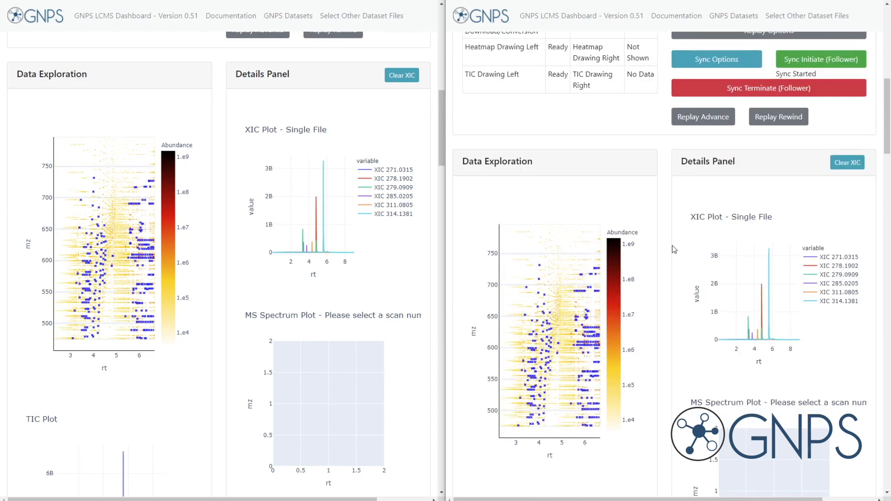
click(732, 93)
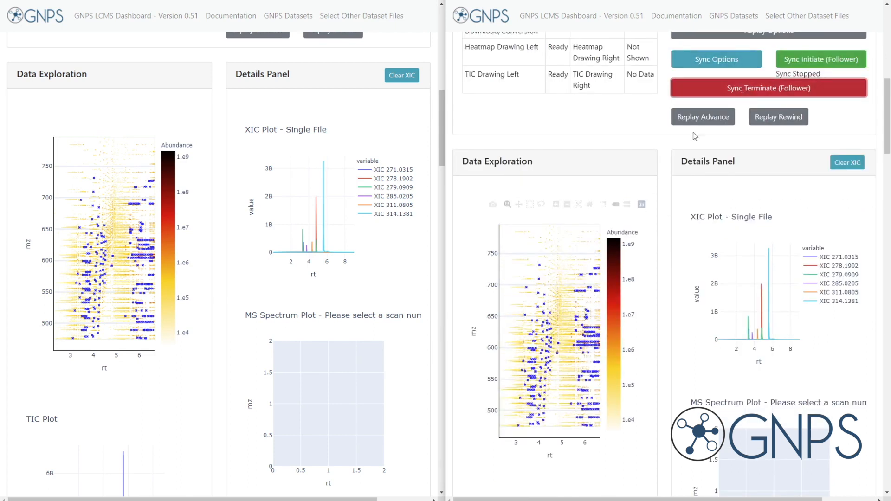
Select MS2 scan 2532 in the follower's heatmap and zoom in to about rt 3.5–5 and m/z 580–647.
scroll(694, 136, down, 2)
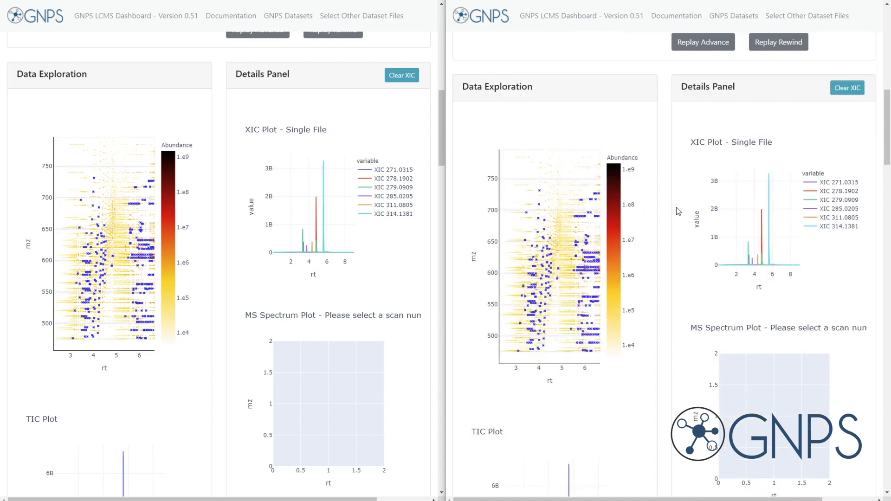
click(536, 225)
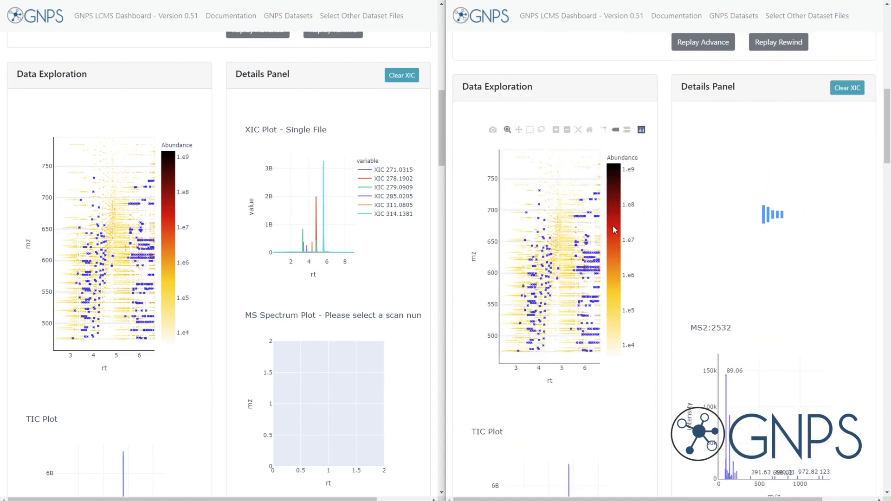
drag(527, 243, 561, 283)
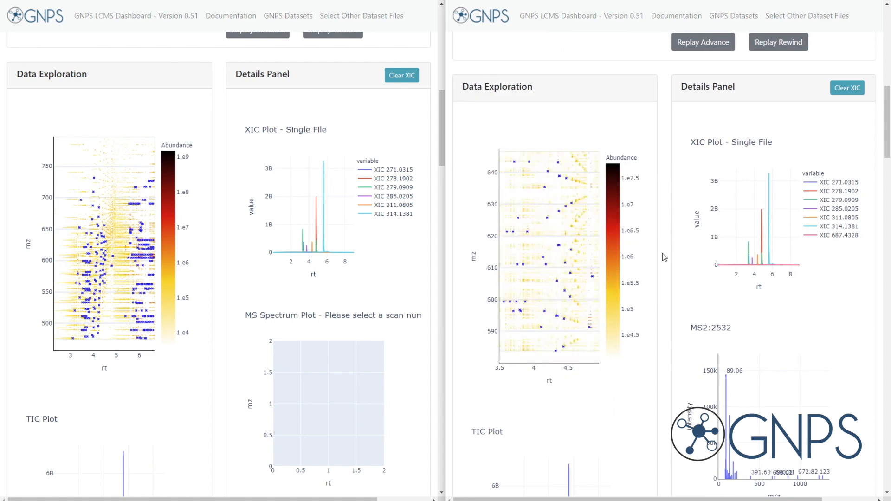
scroll(665, 257, up, 3)
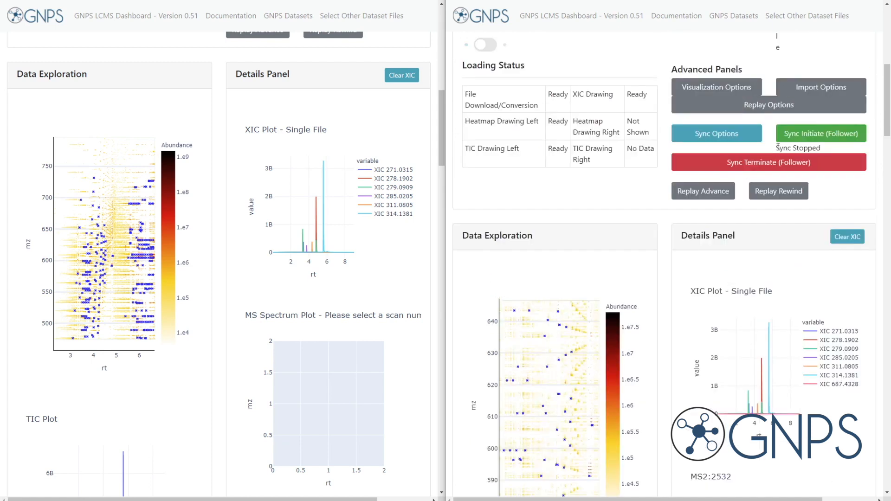
scroll(669, 305, down, 3)
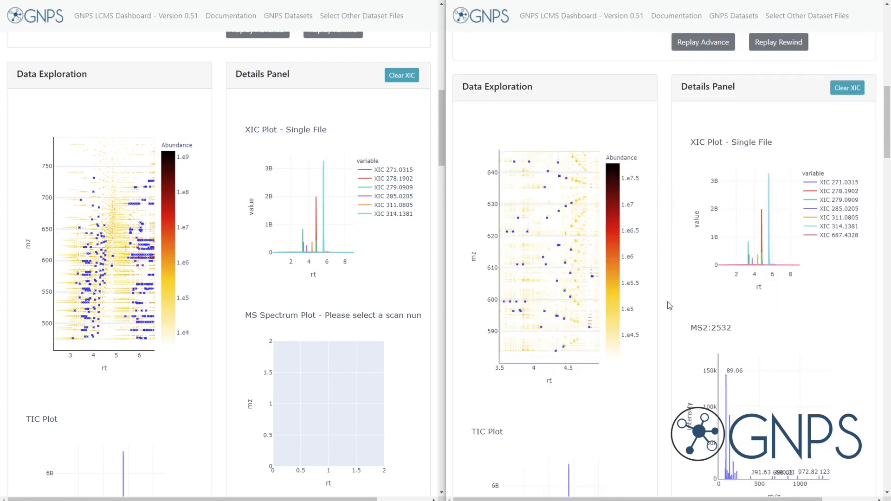